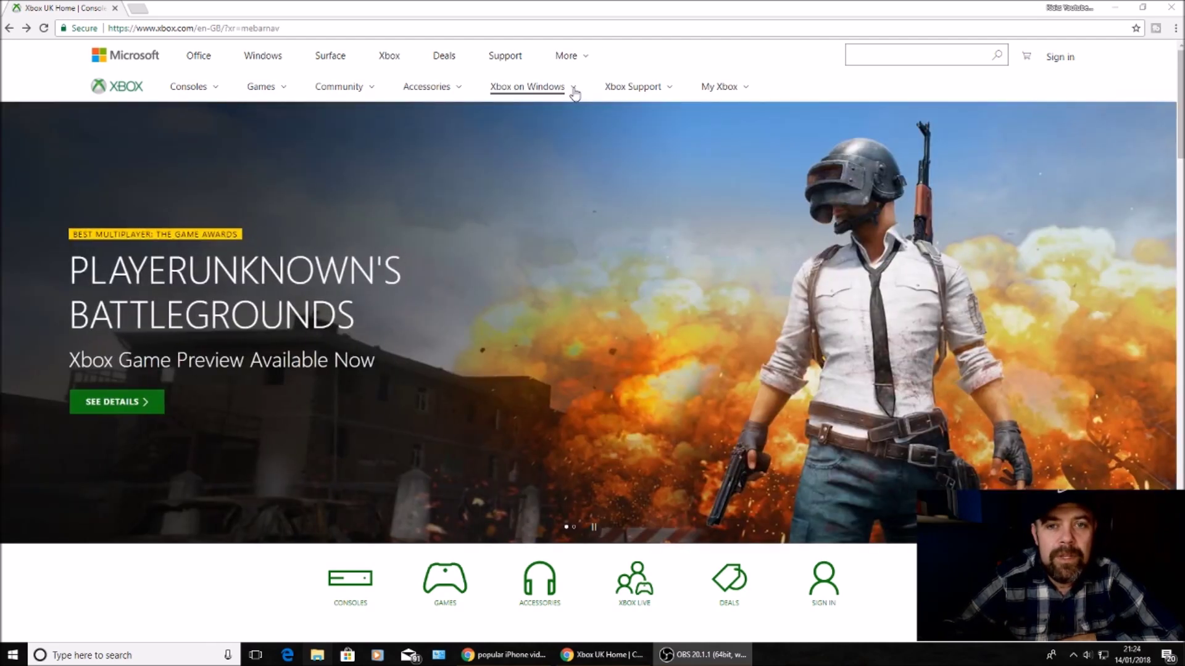
# - Go to the Xbox One section from the Xbox Support menu on xbox.com
pyautogui.click(638, 86)
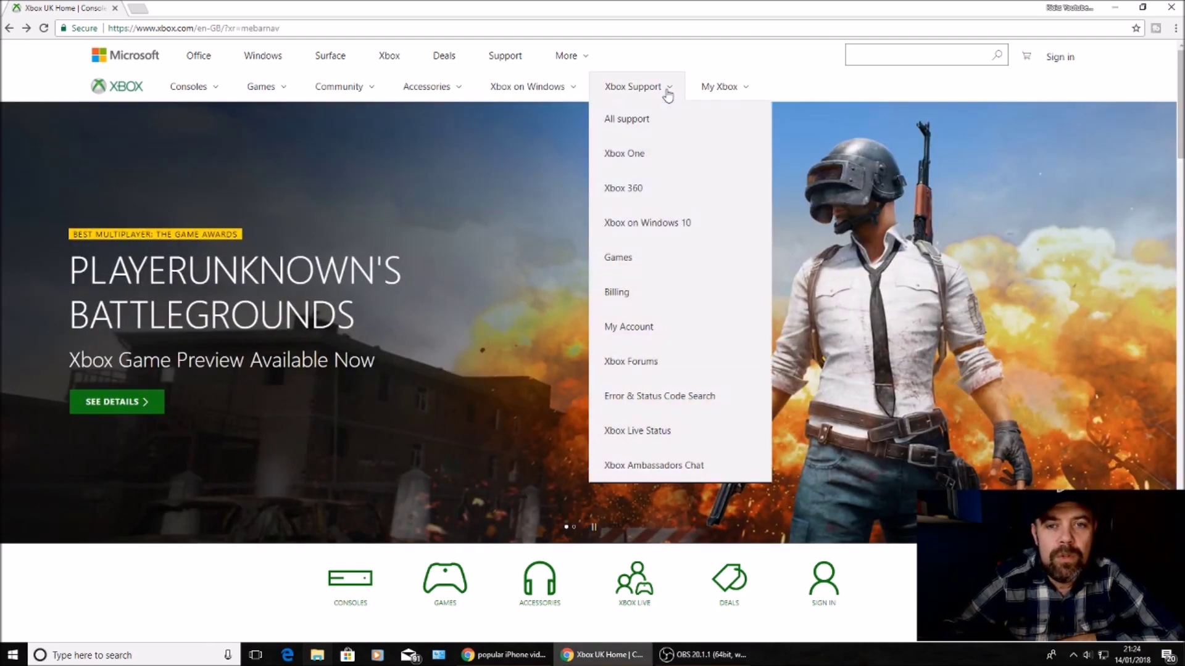
pyautogui.click(635, 157)
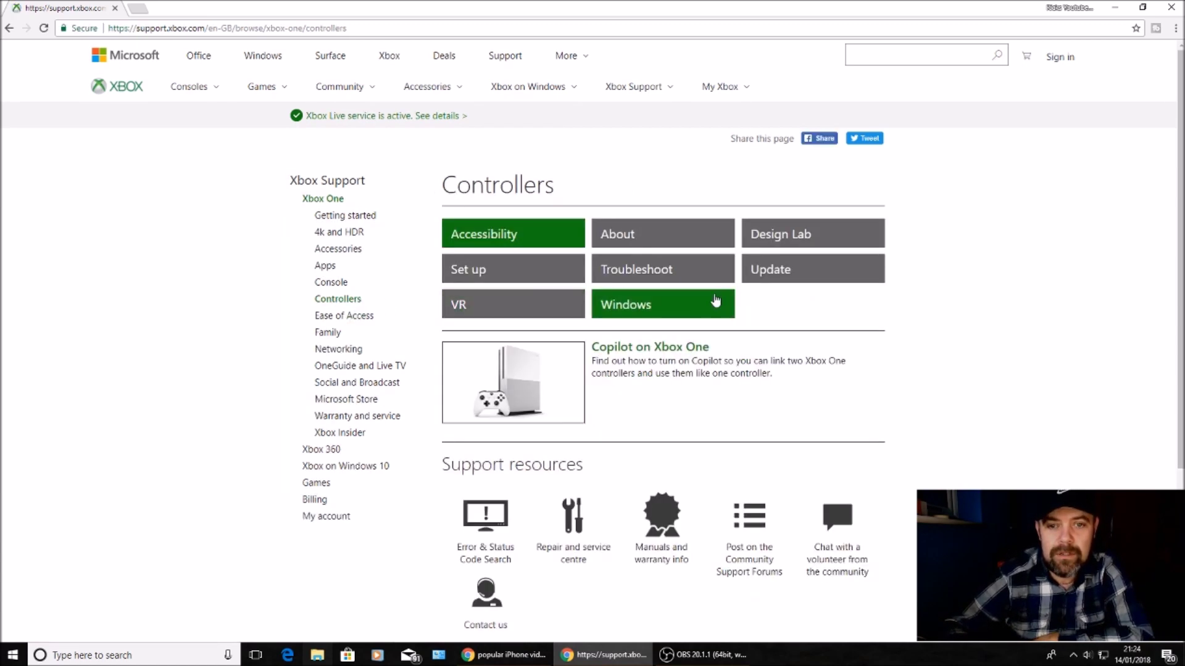
# - Open 'How to connect an Xbox One Wireless Controller to a Windows PC' via the Windows controller topics
pyautogui.click(637, 314)
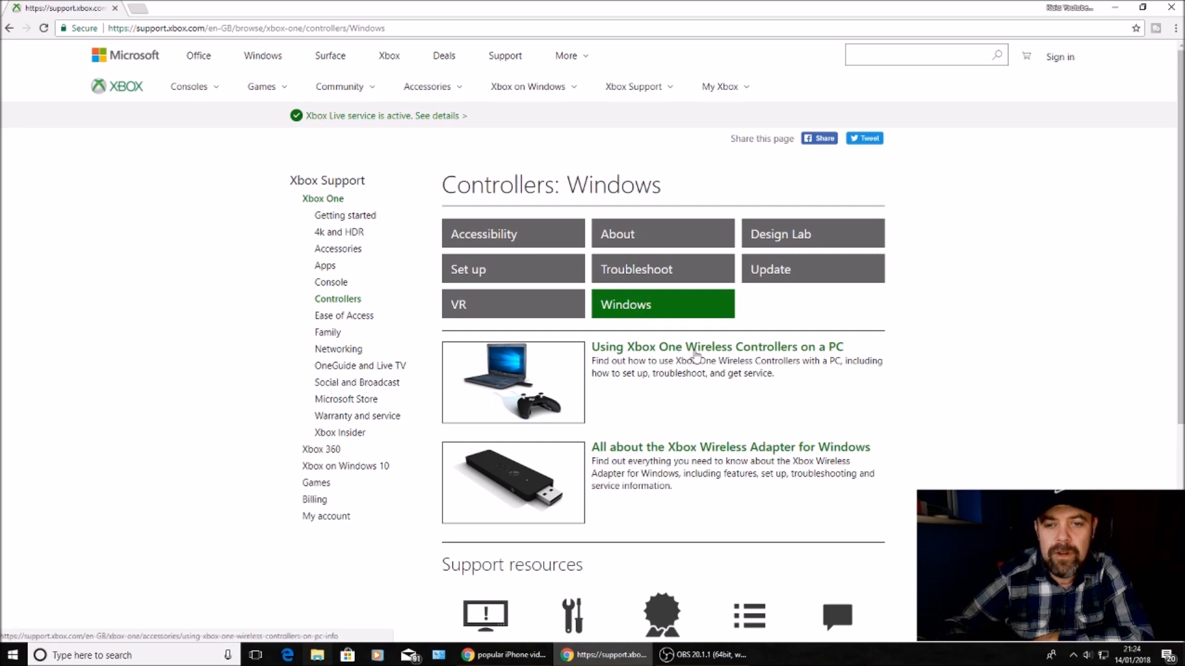
pyautogui.click(743, 355)
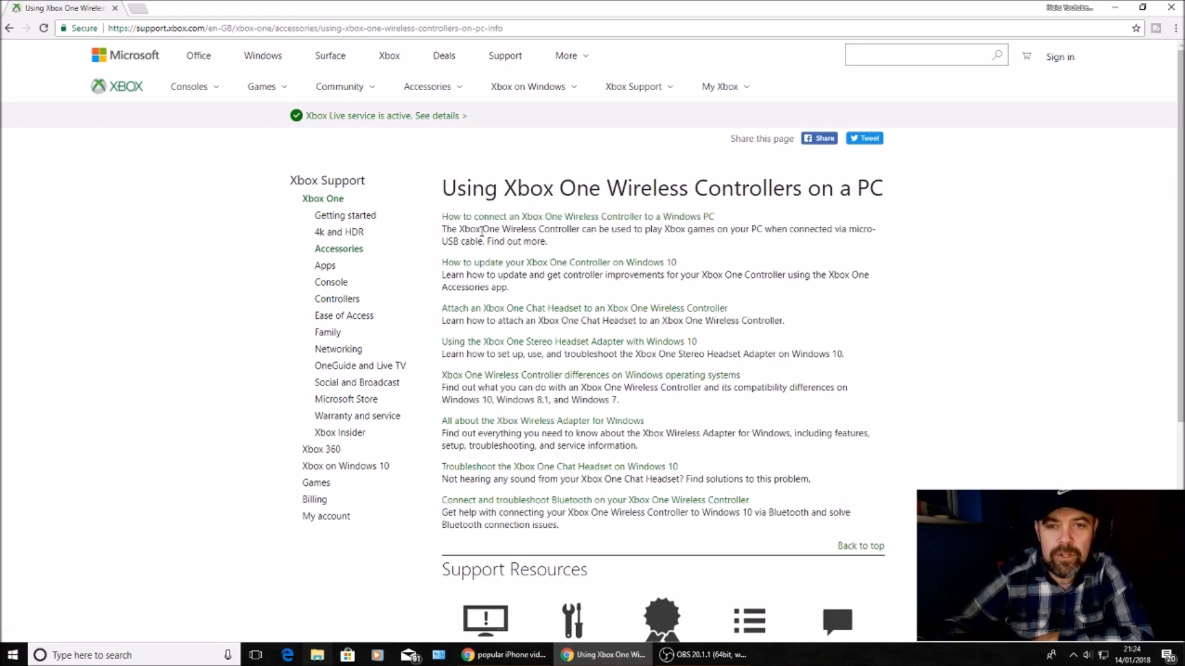
pyautogui.click(528, 219)
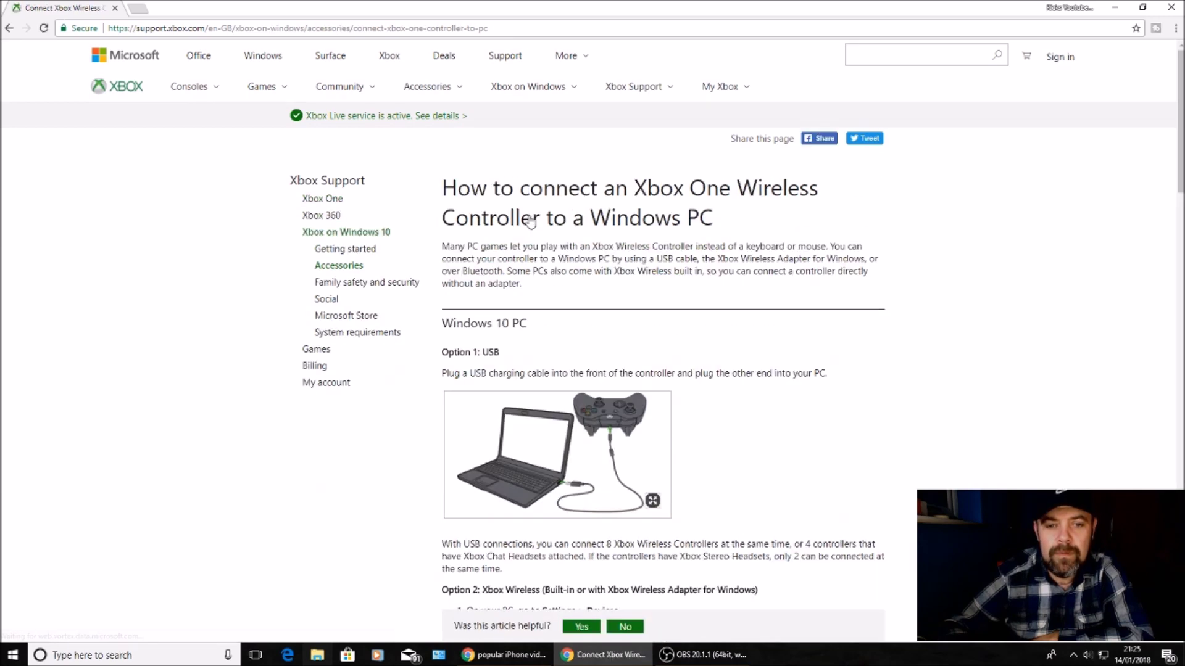
pyautogui.scroll(-1, 887, 458)
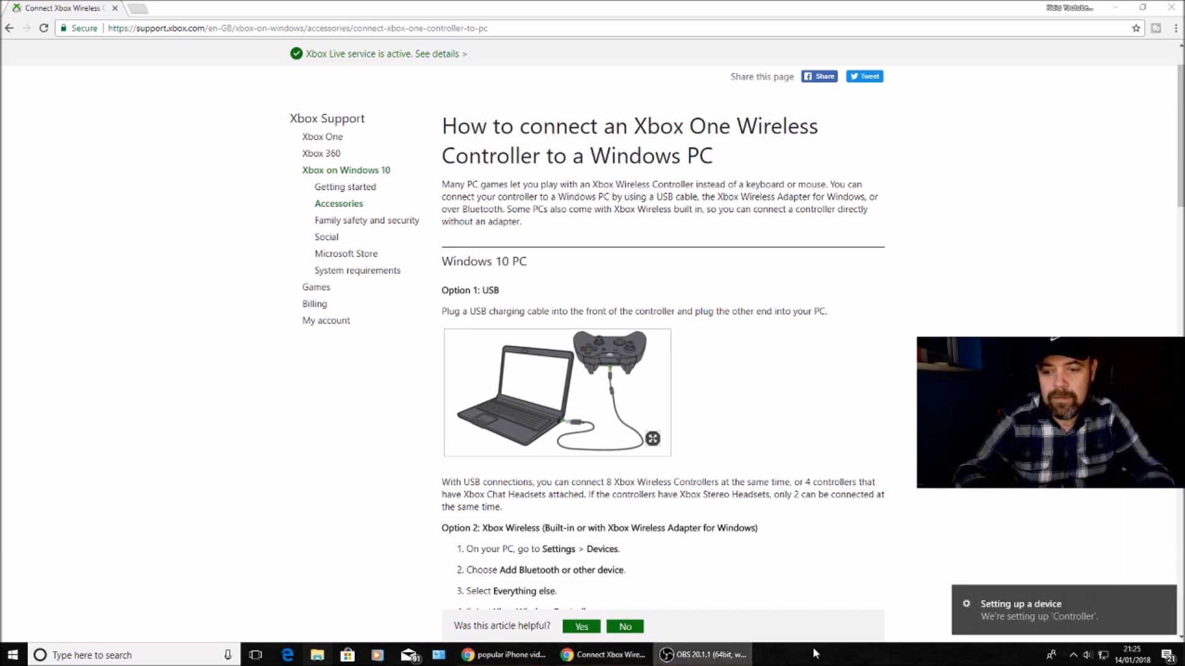
# - Open Bluetooth & other devices settings from the 'Setting up a device' notification
pyautogui.click(1075, 612)
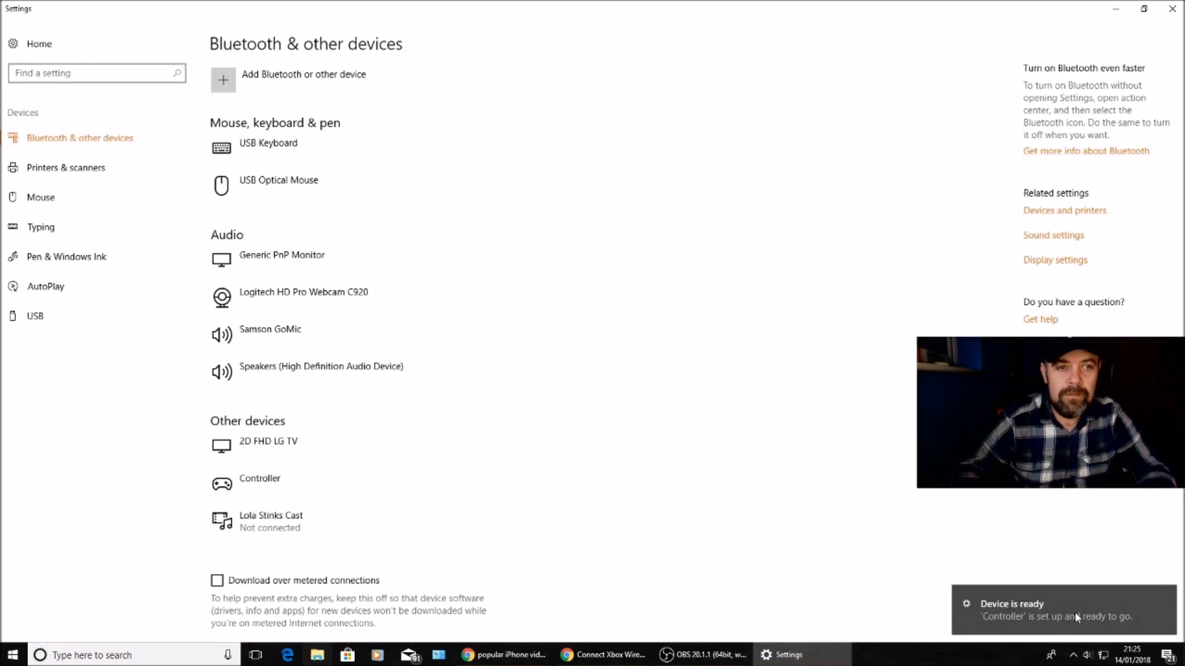
# - Dismiss the notification confirming the controller is ready to use
pyautogui.click(1015, 623)
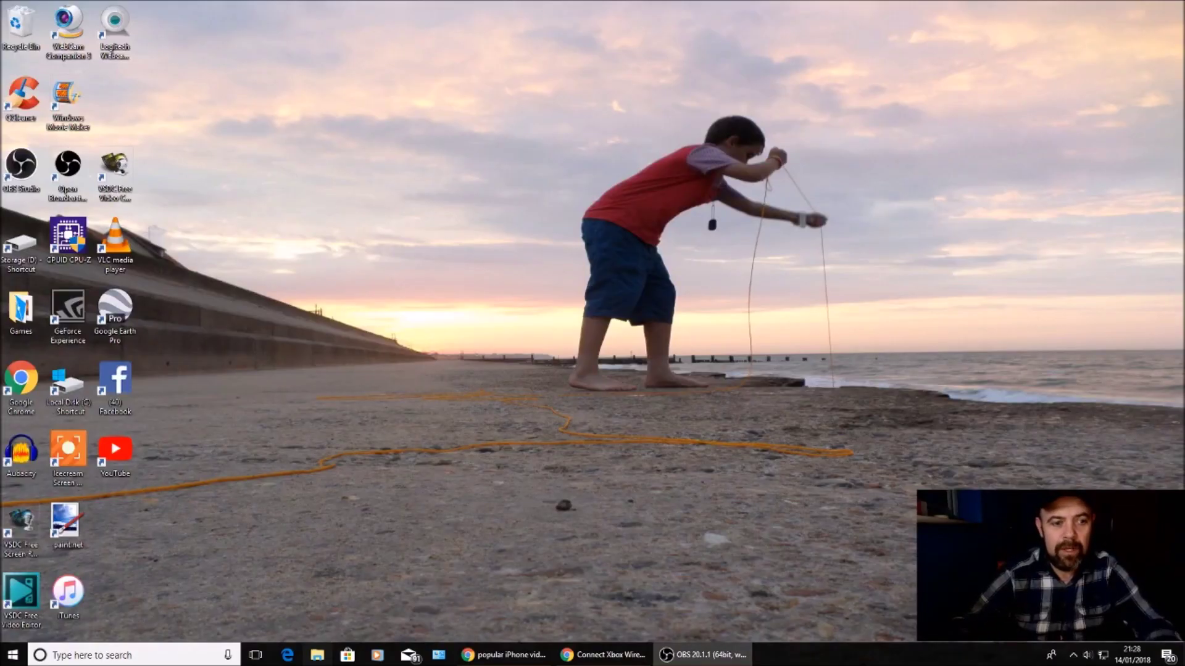
# - Launch the Xbox app from its Start menu tile
pyautogui.click(14, 656)
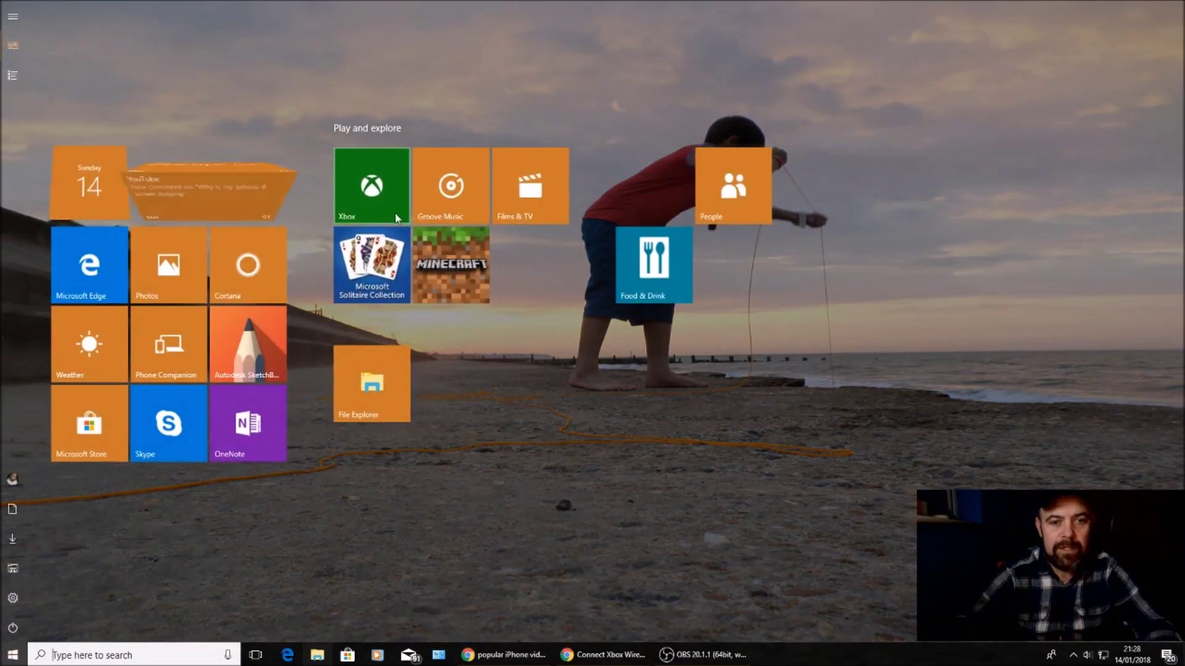
pyautogui.click(374, 193)
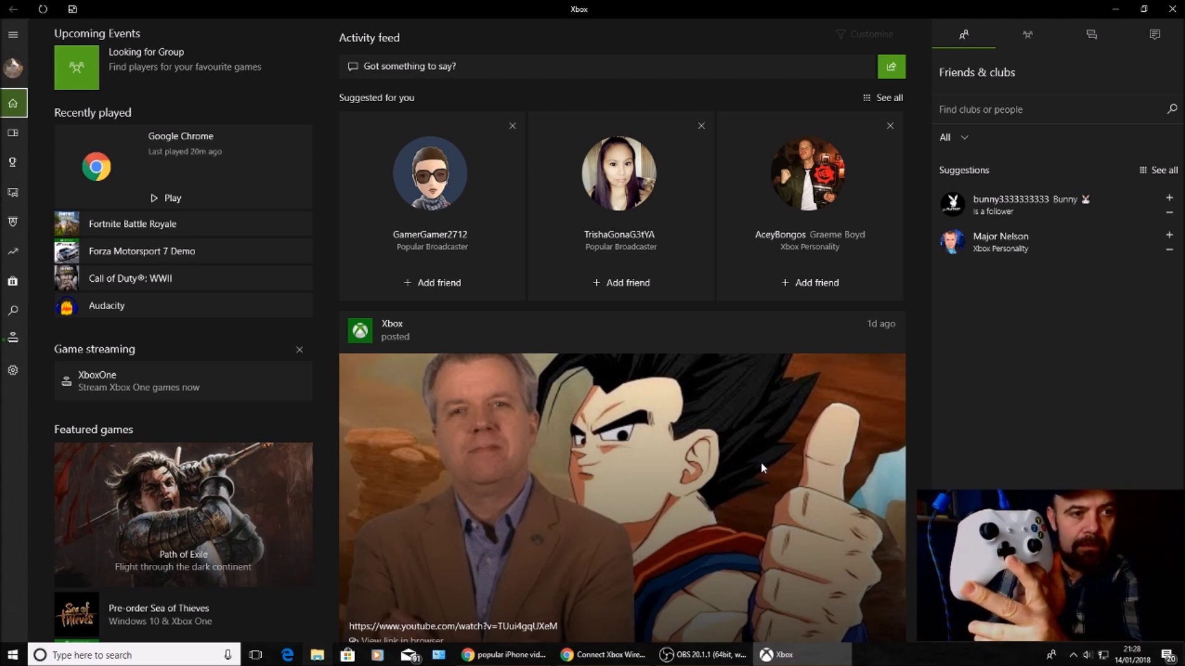
# - Navigate past Recently played to the XboxOne entry under Game streaming and start streaming
pyautogui.press('Down')
pyautogui.press('Down')
pyautogui.press('Down')
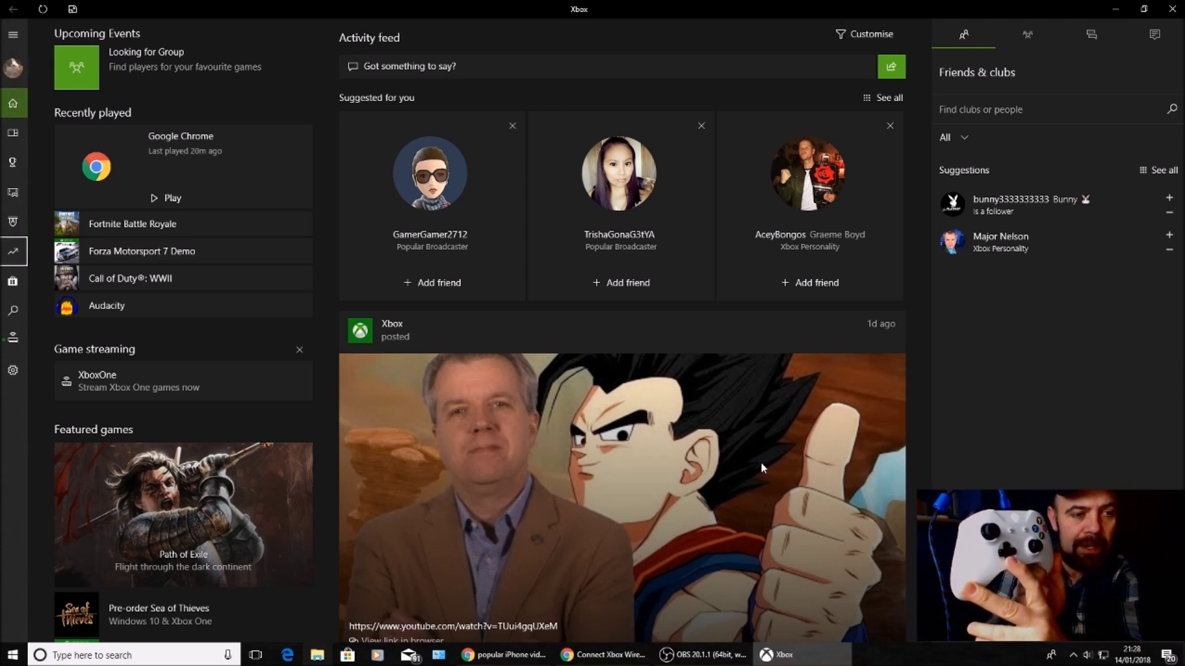
pyautogui.press('Up')
pyautogui.press('Up')
pyautogui.press('Up')
pyautogui.press('Up')
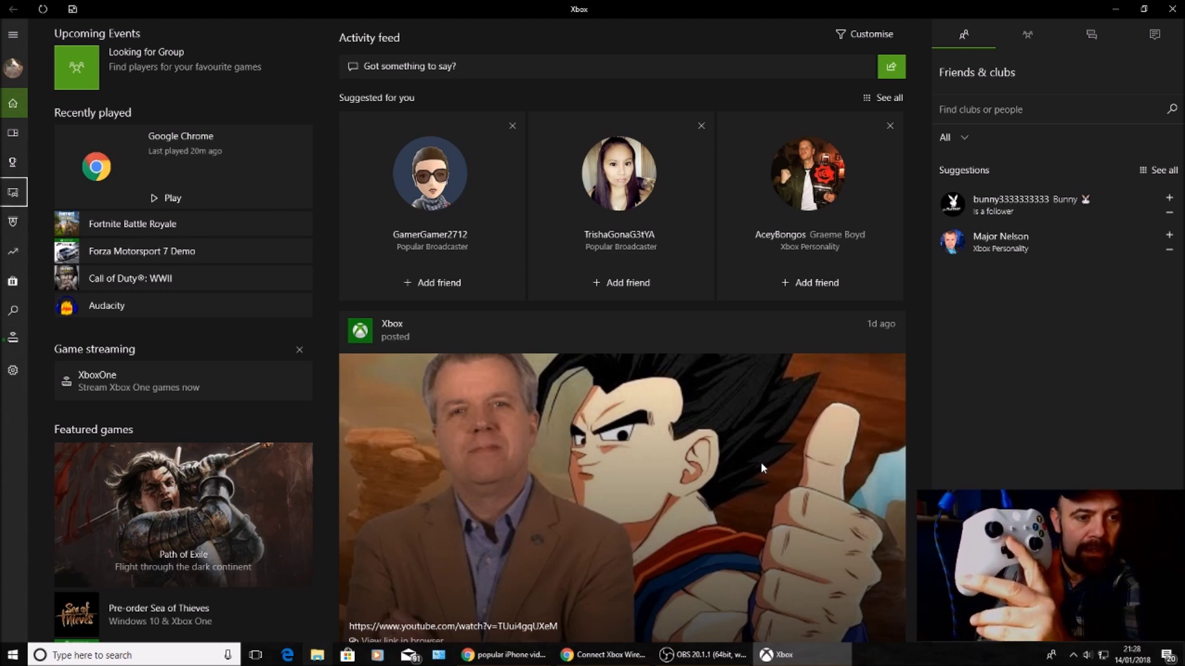
pyautogui.press('Right')
pyautogui.press('Down')
pyautogui.press('Down')
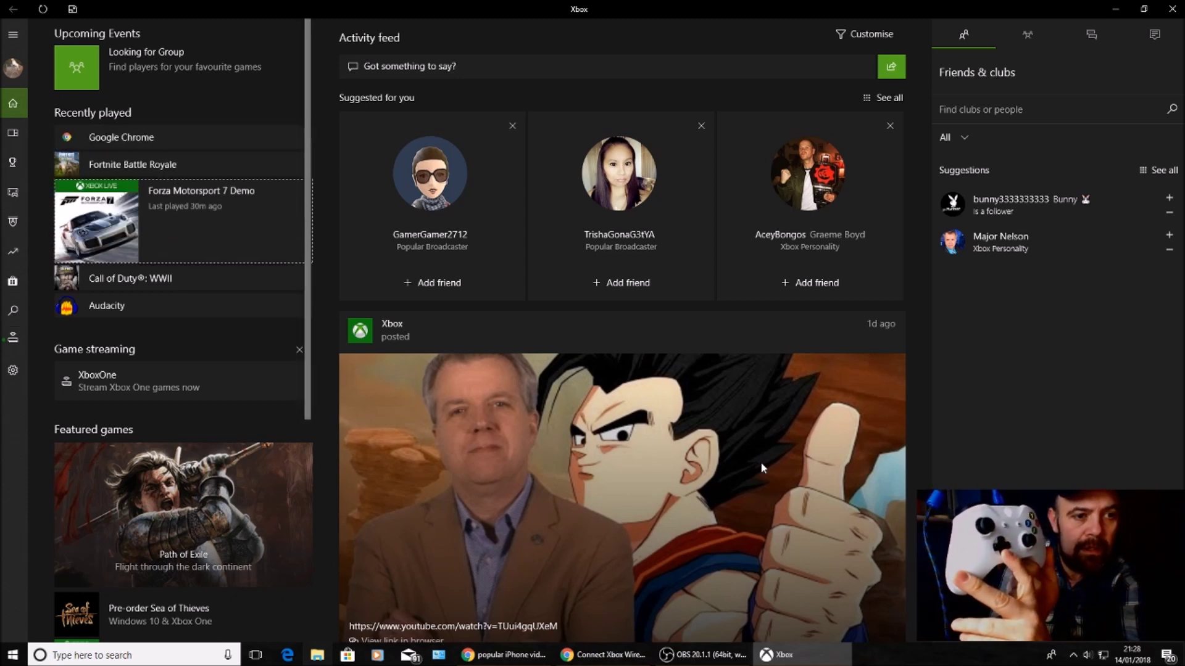
pyautogui.press('Down')
pyautogui.press('Down')
pyautogui.press('Down')
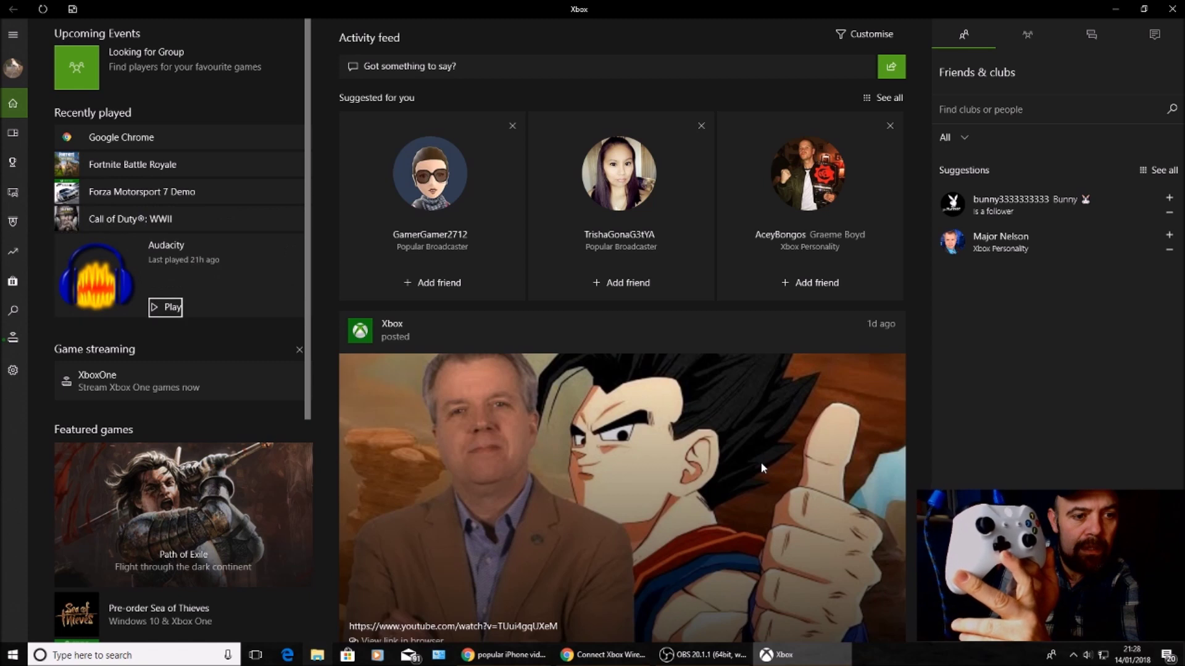
pyautogui.press('Down')
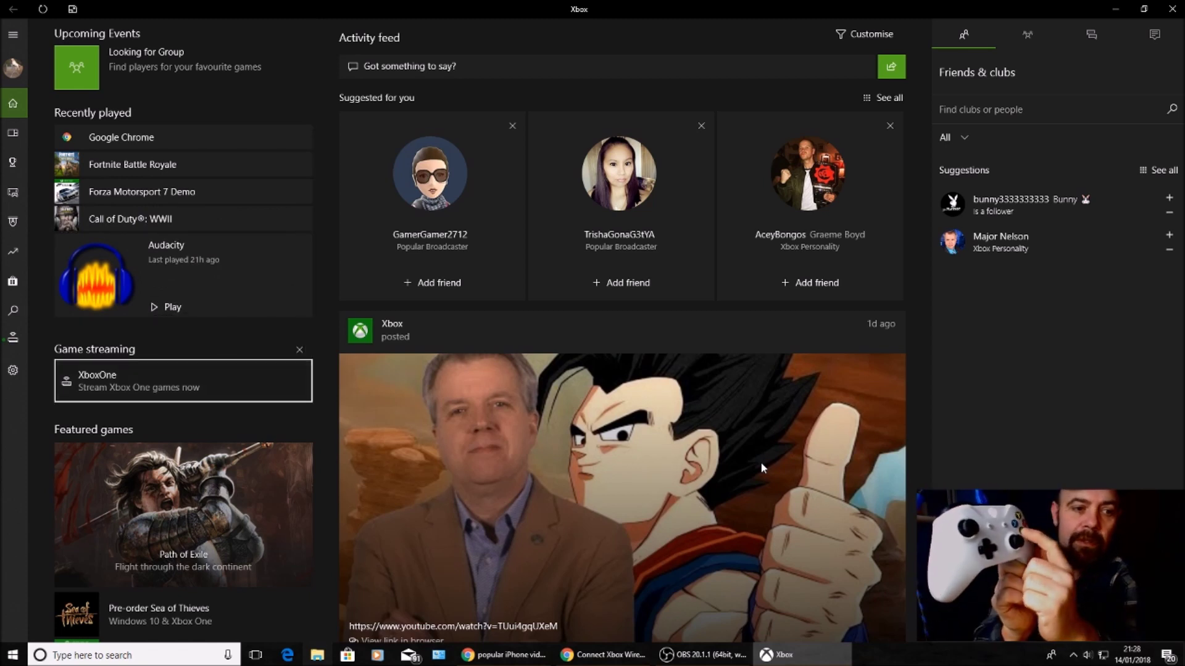
pyautogui.press('Return')
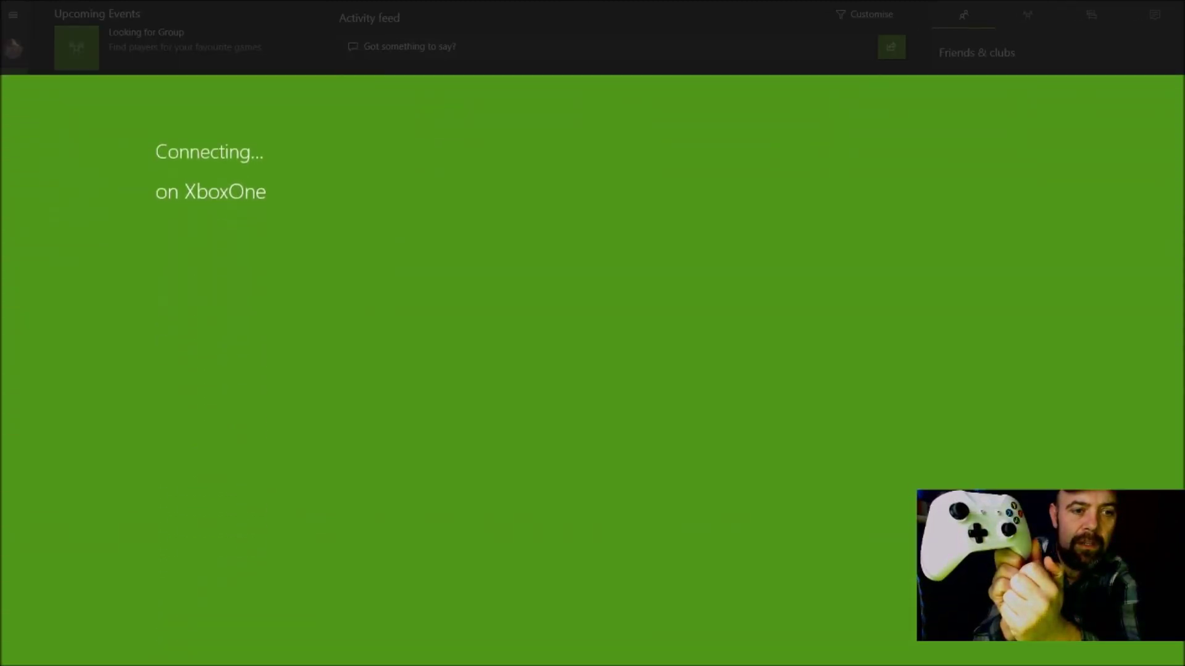